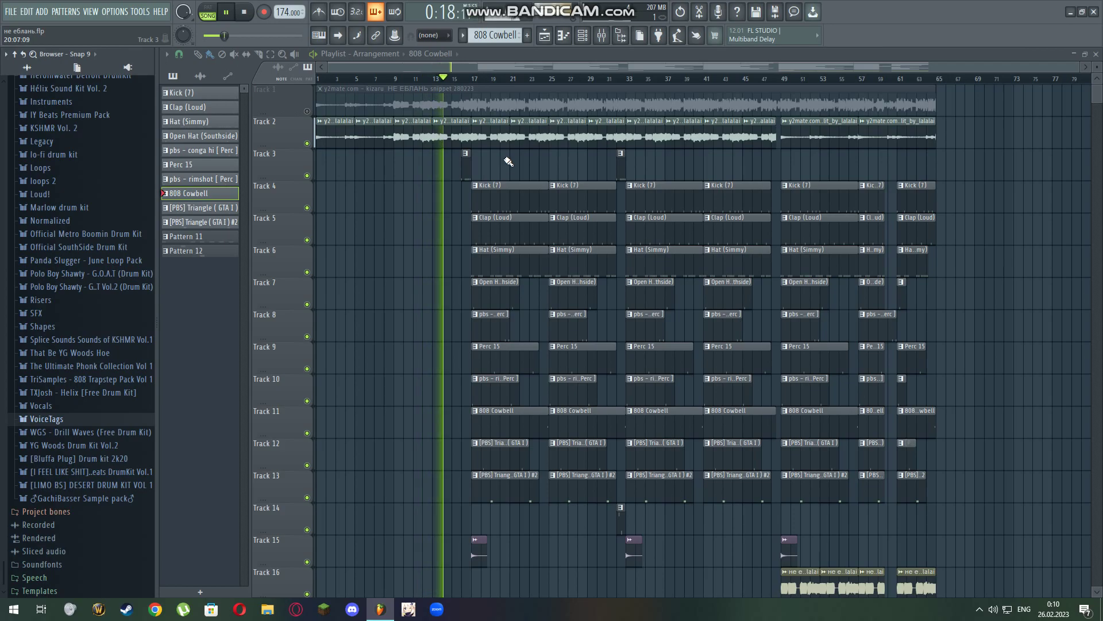
Step: Stop playback, solo Track 3, and open its first clip at bar 16 in the piano roll to audition the snare 15 notes
{"action": "key", "text": "space"}
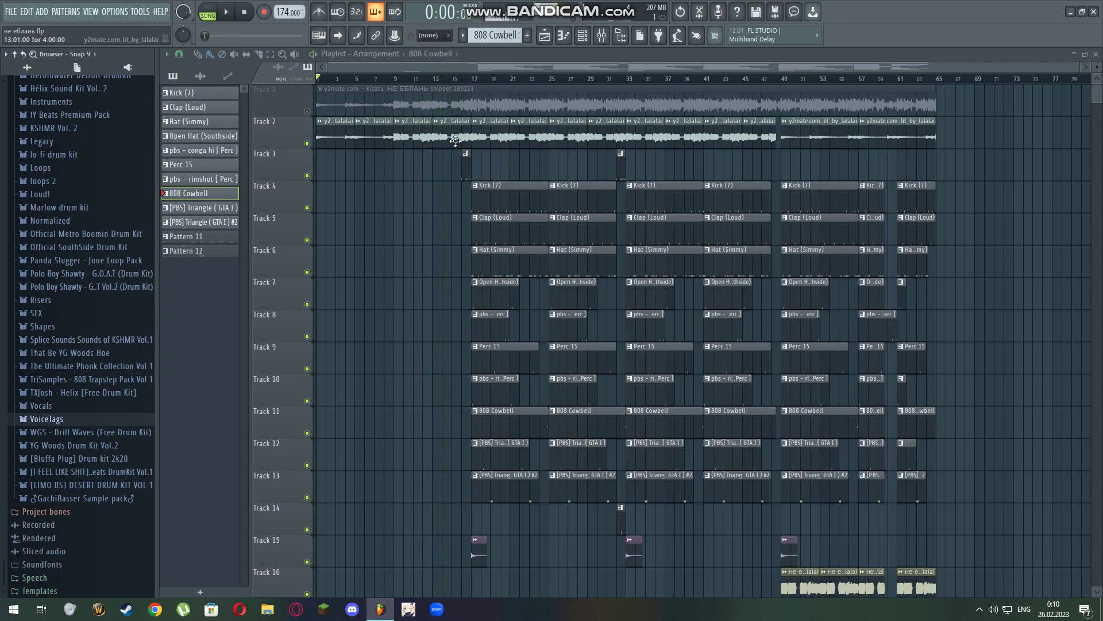
{"action": "right_click", "coordinate": [310, 177]}
{"action": "scroll", "coordinate": [462, 156], "scroll_direction": "up", "scroll_amount": 3}
{"action": "left_click", "coordinate": [474, 79]}
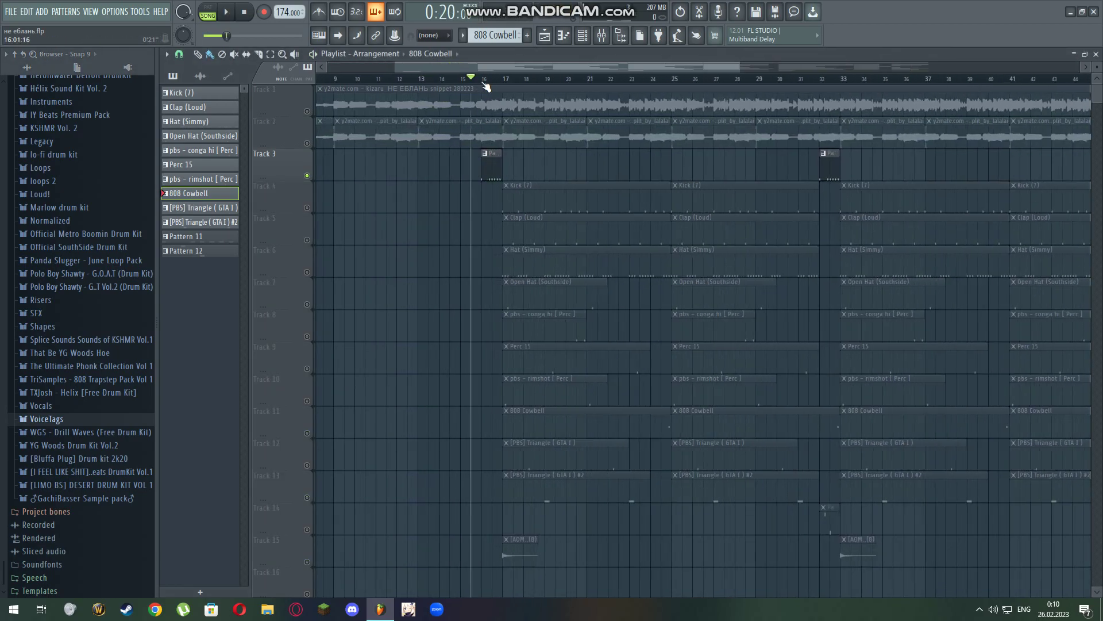
{"action": "double_click", "coordinate": [496, 176]}
{"action": "key", "text": "space"}
{"action": "key", "text": "space"}
Step: Switch the piano roll to the kick 01 channel of Pattern 11, audition it, and return to the playlist
{"action": "left_click", "coordinate": [413, 54]}
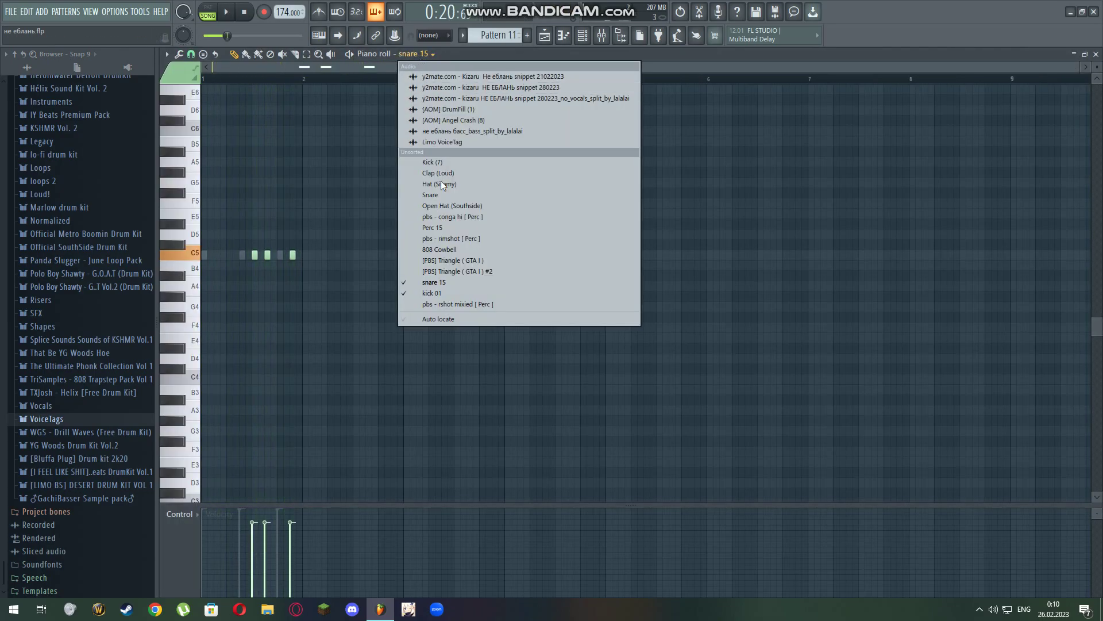
{"action": "left_click", "coordinate": [440, 293]}
{"action": "key", "text": "space"}
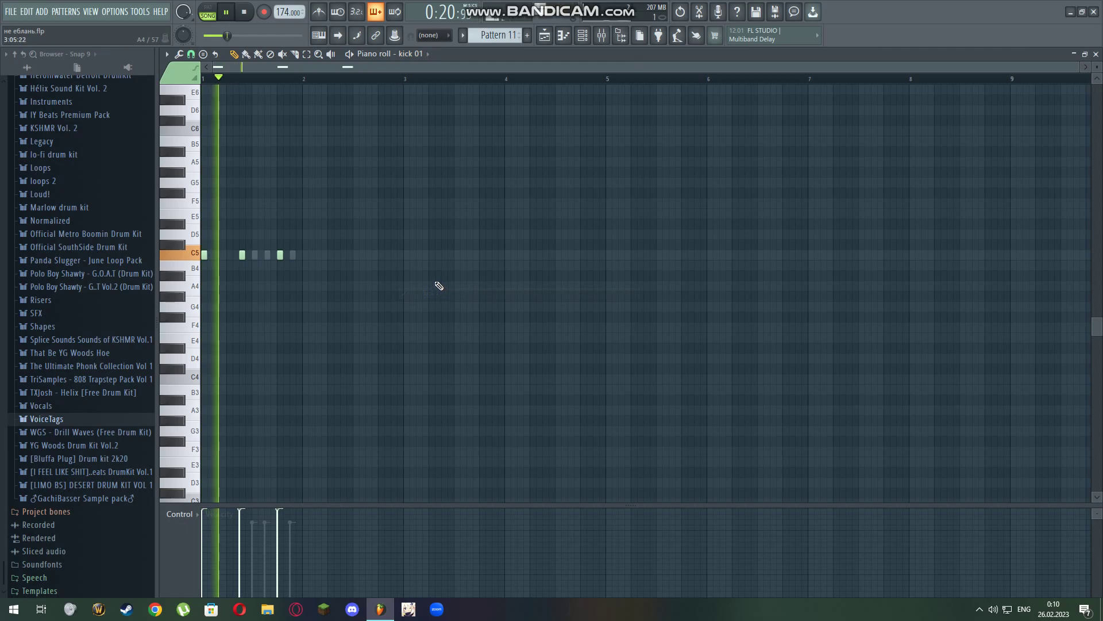
{"action": "key", "text": "space"}
{"action": "key", "text": "Escape"}
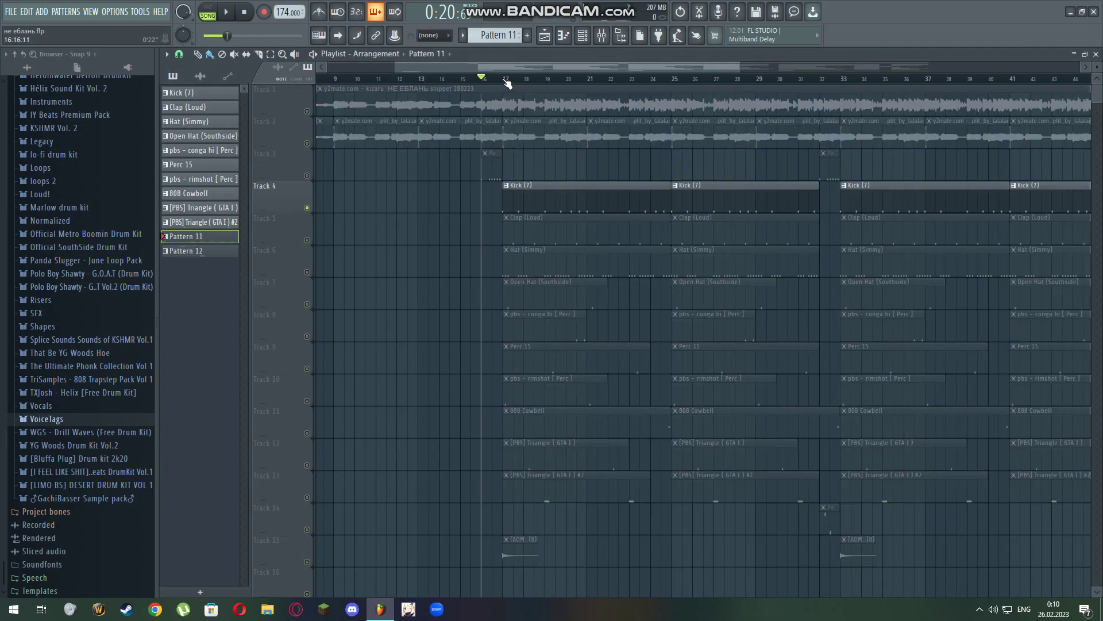
Step: Open the first Kick (7) clip on Track 4 in the piano roll and play it from bar 17
{"action": "double_click", "coordinate": [532, 200]}
{"action": "key", "text": "space"}
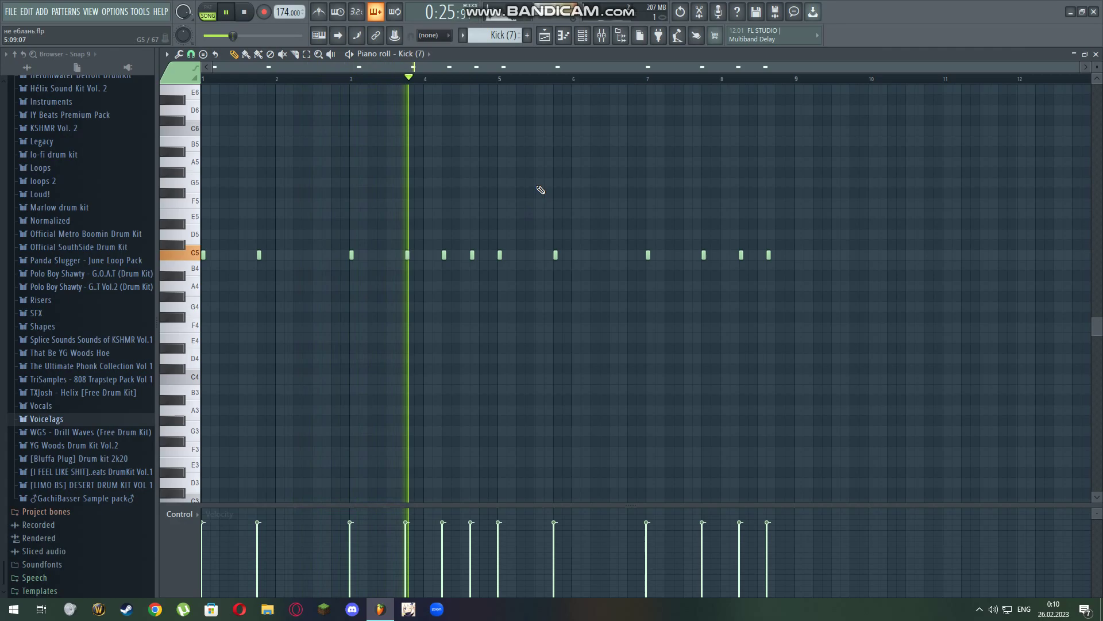
{"action": "key", "text": "Escape"}
{"action": "key", "text": "space"}
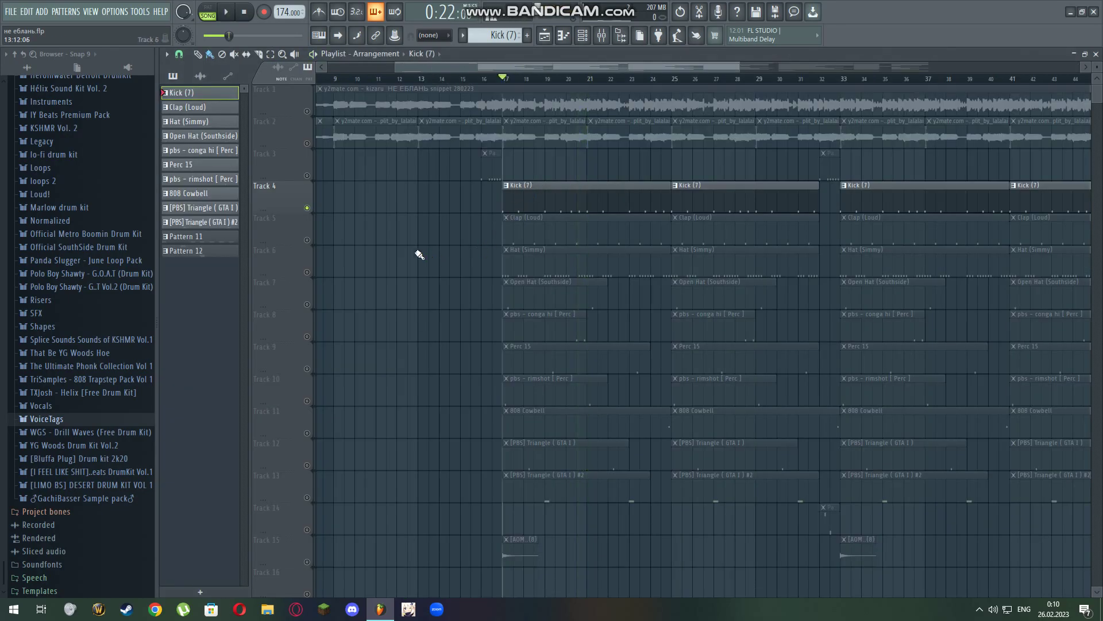
Step: Solo Track 5 and open its first Clap (Loud) clip in the piano roll to audition the notes
{"action": "right_click", "coordinate": [308, 240]}
{"action": "double_click", "coordinate": [544, 236]}
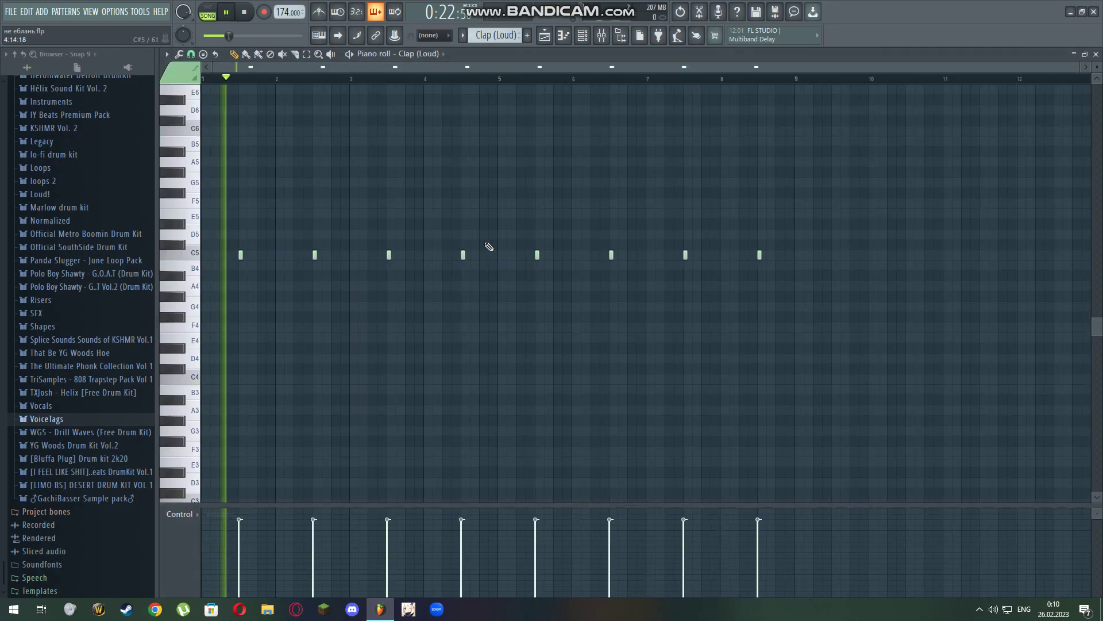
{"action": "key", "text": "Escape"}
Step: Solo Track 6 and play the Hat (Simmy) pattern in the piano roll from bar 17
{"action": "left_click", "coordinate": [533, 255]}
{"action": "double_click", "coordinate": [533, 256]}
{"action": "key", "text": "Escape"}
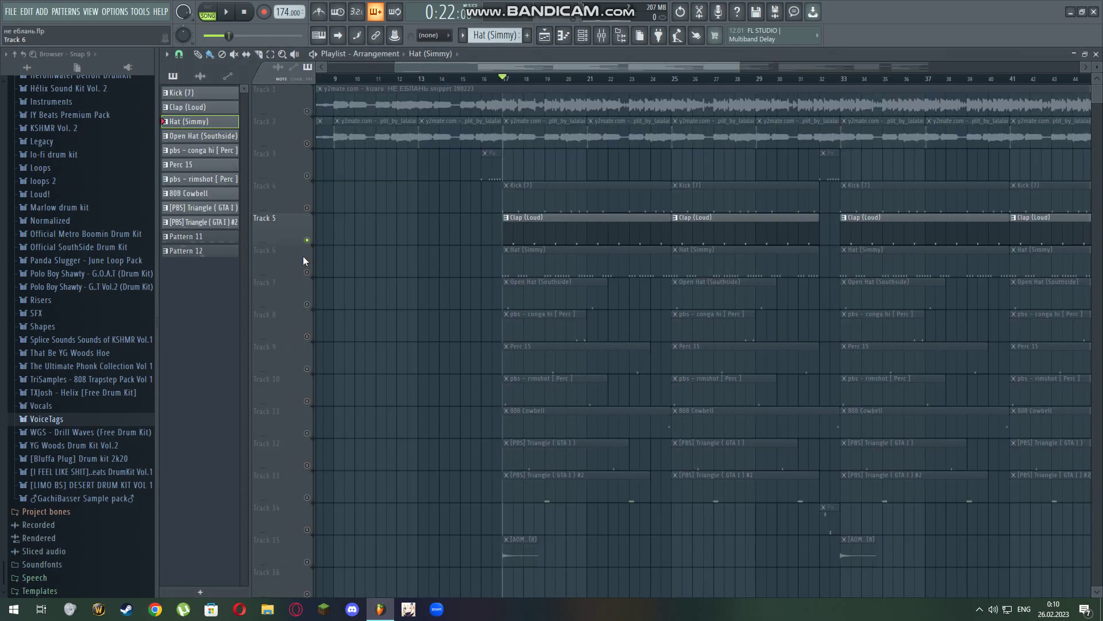
{"action": "right_click", "coordinate": [306, 273]}
{"action": "double_click", "coordinate": [563, 264]}
{"action": "key", "text": "space"}
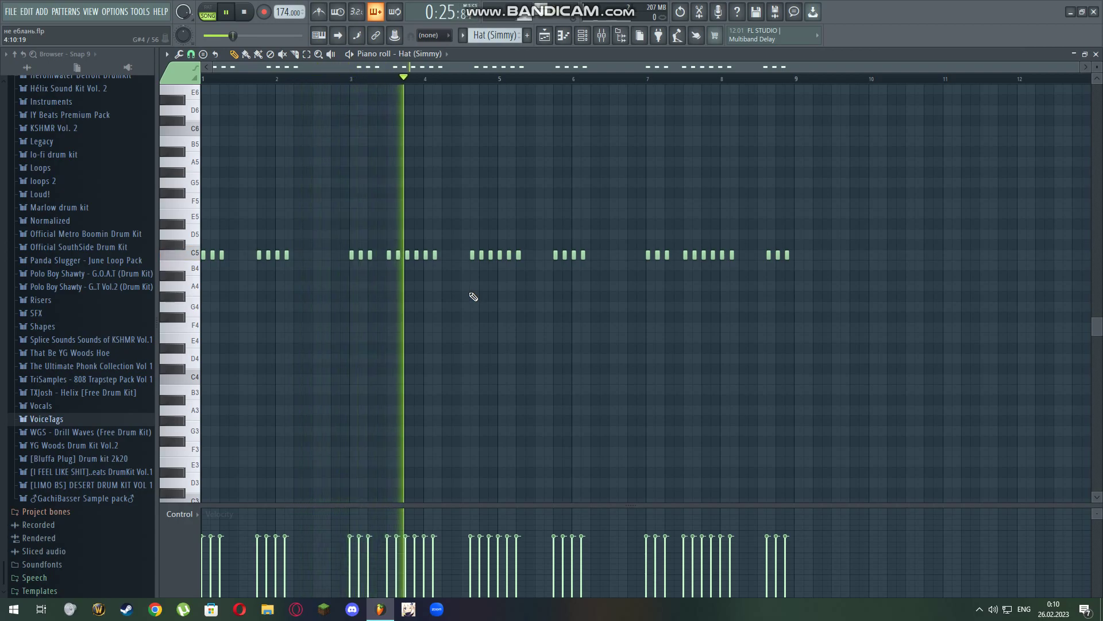
{"action": "key", "text": "space"}
{"action": "key", "text": "Escape"}
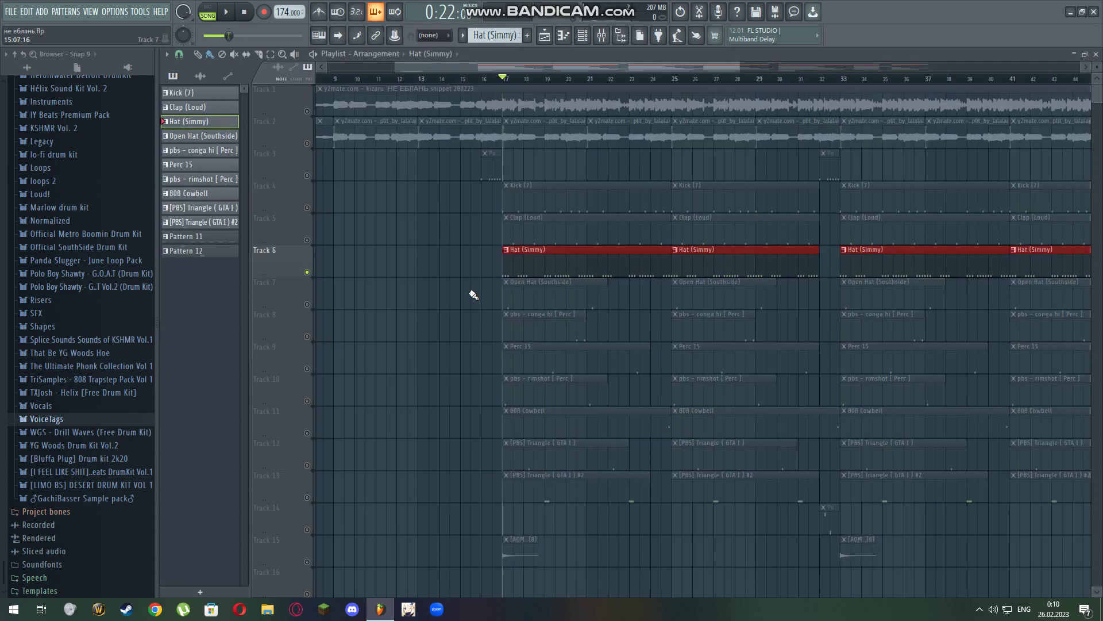
Step: Solo Track 7 and audition the Open Hat (Southside) pattern in the piano roll
{"action": "right_click", "coordinate": [307, 306]}
{"action": "double_click", "coordinate": [542, 301]}
{"action": "key", "text": "space"}
{"action": "key", "text": "space"}
{"action": "key", "text": "Escape"}
Step: Solo Track 8 and audition the conga hi percussion pattern in the piano roll
{"action": "double_click", "coordinate": [558, 334]}
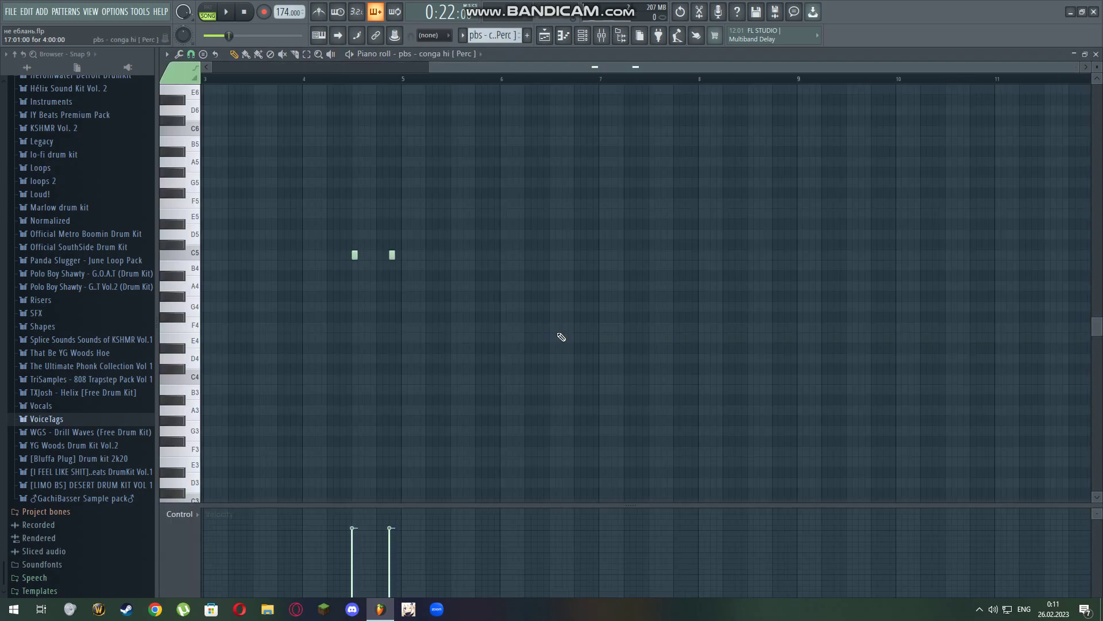
{"action": "key", "text": "Escape"}
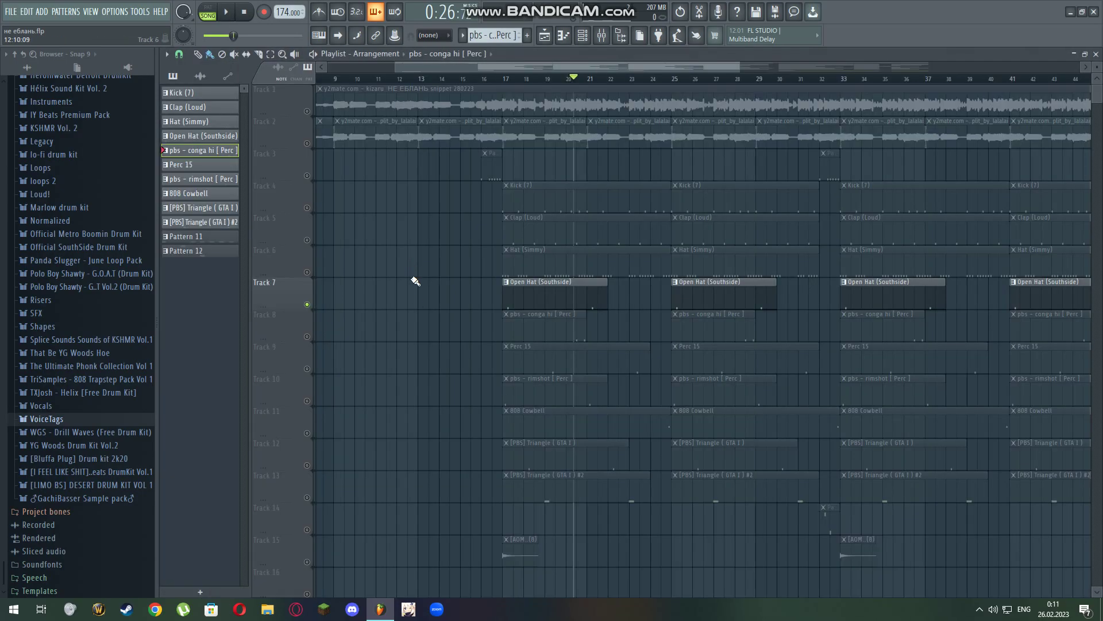
{"action": "double_click", "coordinate": [557, 318]}
{"action": "key", "text": "space"}
{"action": "key", "text": "space"}
{"action": "key", "text": "Escape"}
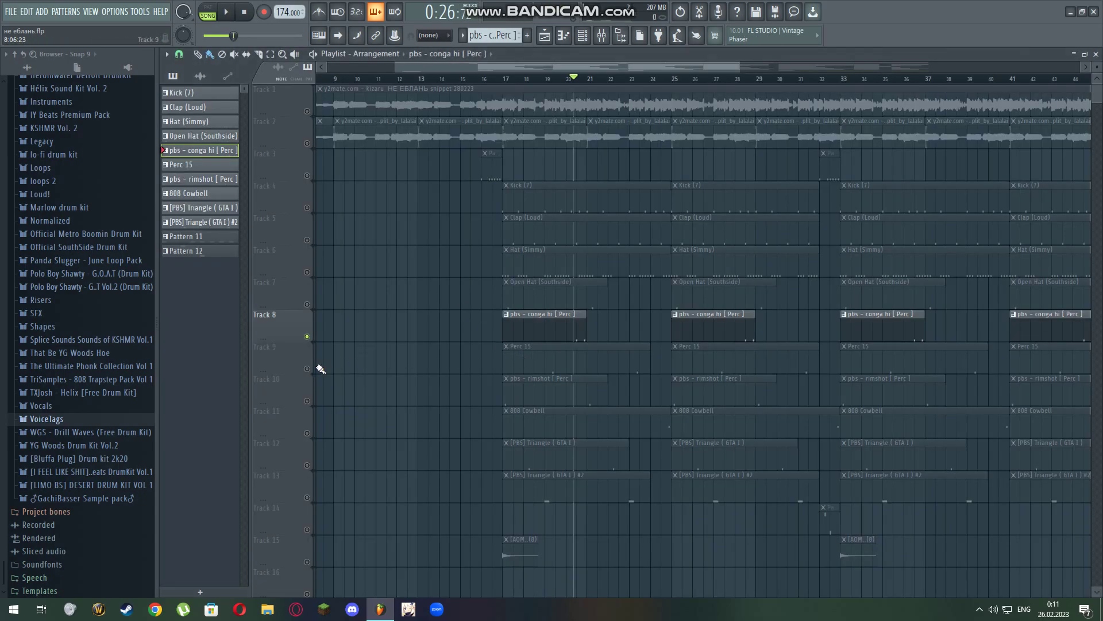
Step: Open the Perc 15 pattern from Track 9 in the piano roll and play both of its hits
{"action": "double_click", "coordinate": [549, 349]}
{"action": "key", "text": "space"}
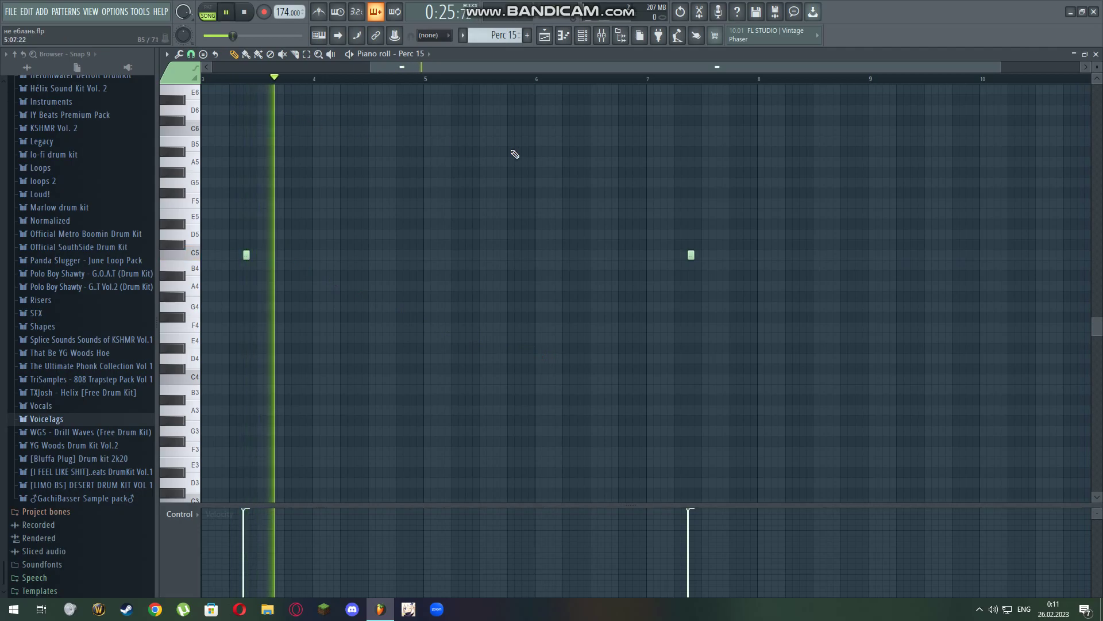
{"action": "left_click", "coordinate": [689, 80]}
{"action": "key", "text": "Escape"}
{"action": "key", "text": "space"}
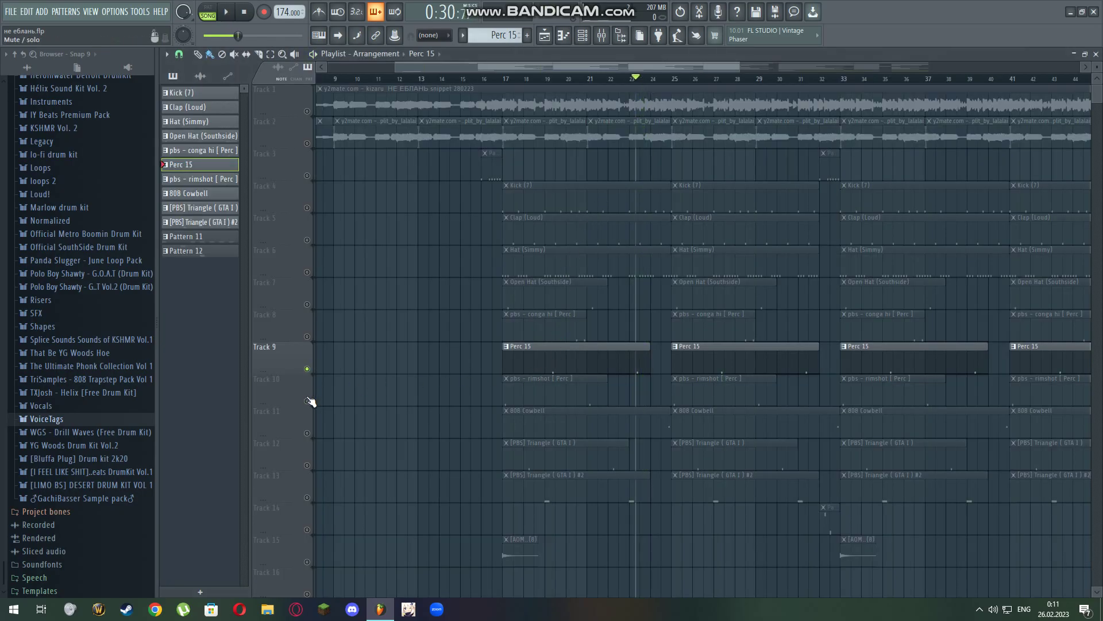
Step: Solo Track 10 and audition the rimshot percussion pattern in the piano roll from its first bar
{"action": "right_click", "coordinate": [308, 401]}
{"action": "double_click", "coordinate": [522, 389]}
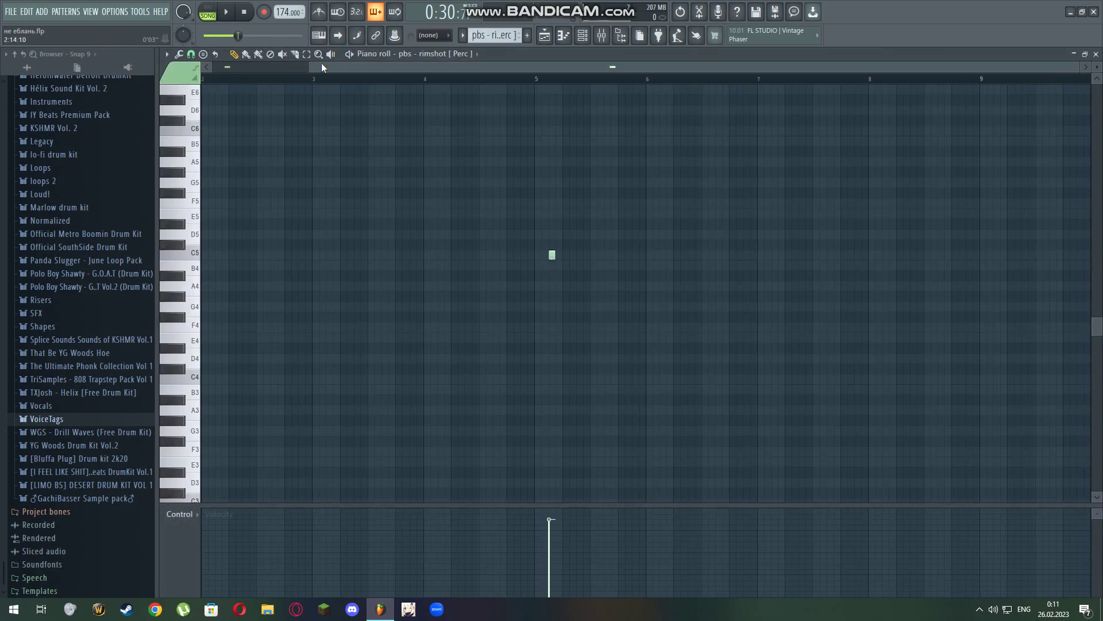
{"action": "left_click_drag", "start_coordinate": [317, 68], "coordinate": [205, 73]}
{"action": "key", "text": "space"}
{"action": "key", "text": "space"}
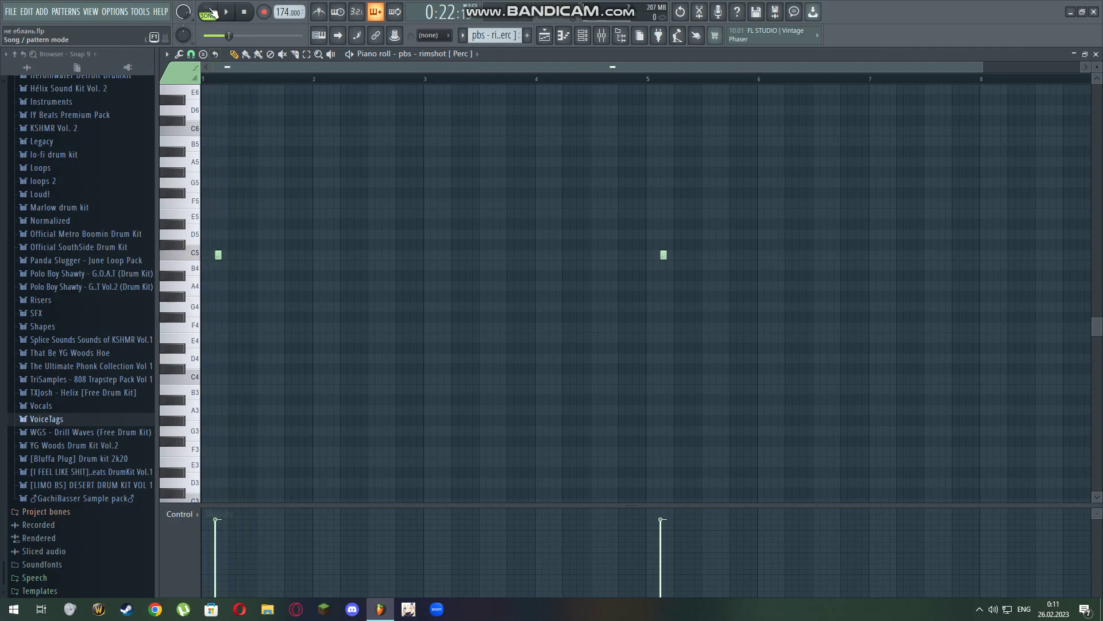
Step: Switch to pattern playback, solo Track 11, and audition the 808 Cowbell note near the end of bar 8
{"action": "left_click", "coordinate": [208, 13]}
{"action": "key", "text": "Escape"}
{"action": "right_click", "coordinate": [307, 433]}
{"action": "double_click", "coordinate": [566, 432]}
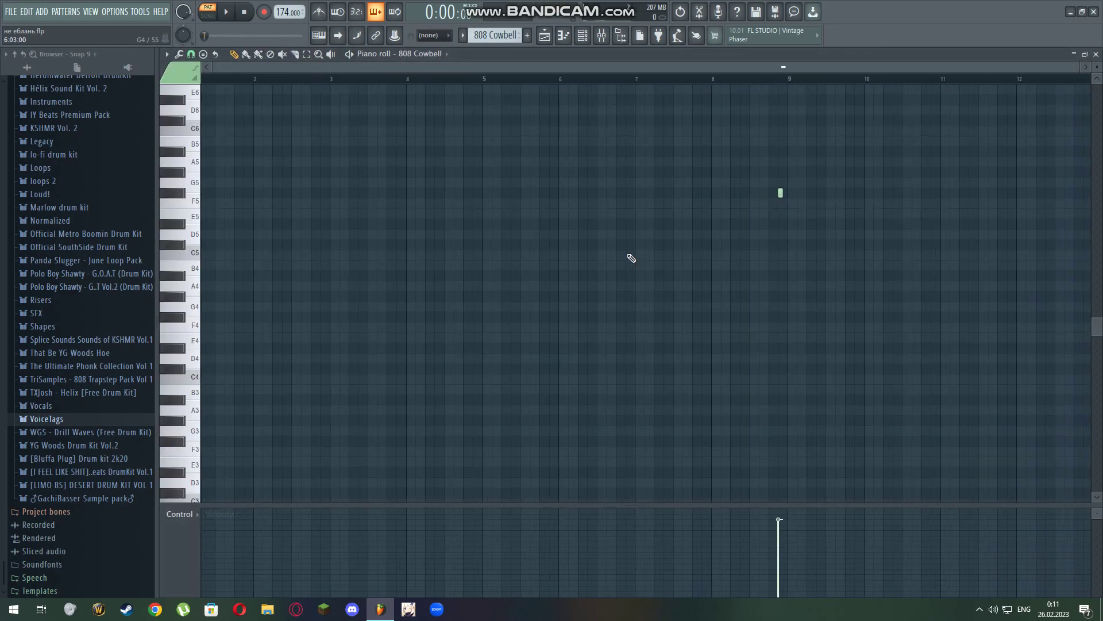
{"action": "left_click", "coordinate": [752, 76]}
{"action": "key", "text": "space"}
{"action": "key", "text": "space"}
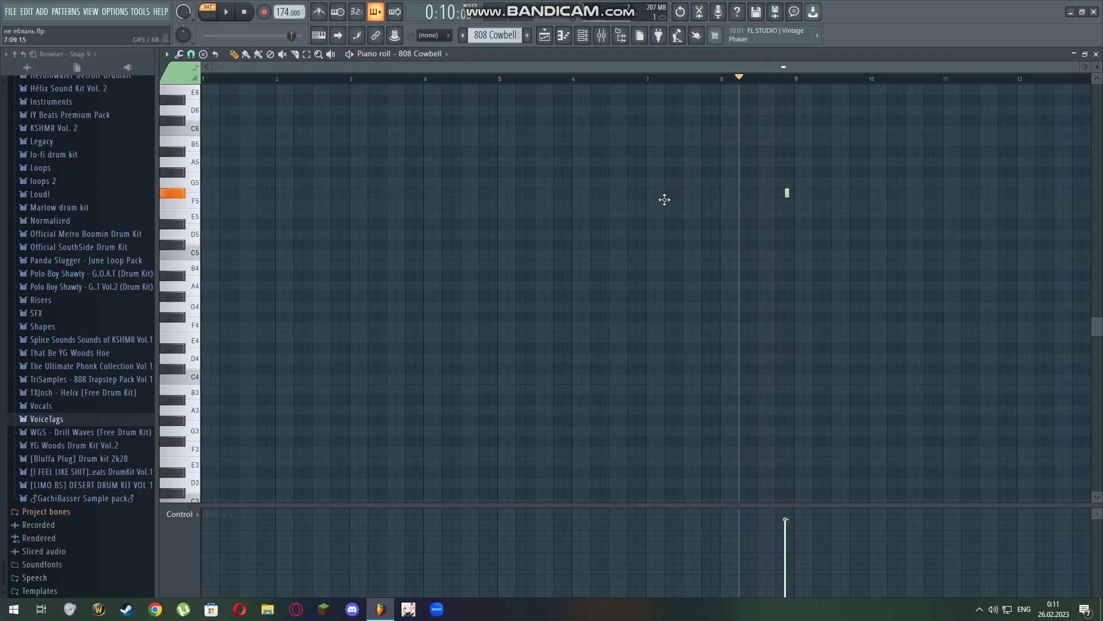
{"action": "key", "text": "Escape"}
Step: Solo Track 12 and audition both hits of the [PBS] Triangle (GTA 1) pattern in the piano roll
{"action": "right_click", "coordinate": [308, 467]}
{"action": "double_click", "coordinate": [538, 460]}
{"action": "left_click", "coordinate": [290, 78]}
{"action": "key", "text": "space"}
{"action": "key", "text": "space"}
{"action": "left_click", "coordinate": [649, 78]}
{"action": "key", "text": "space"}
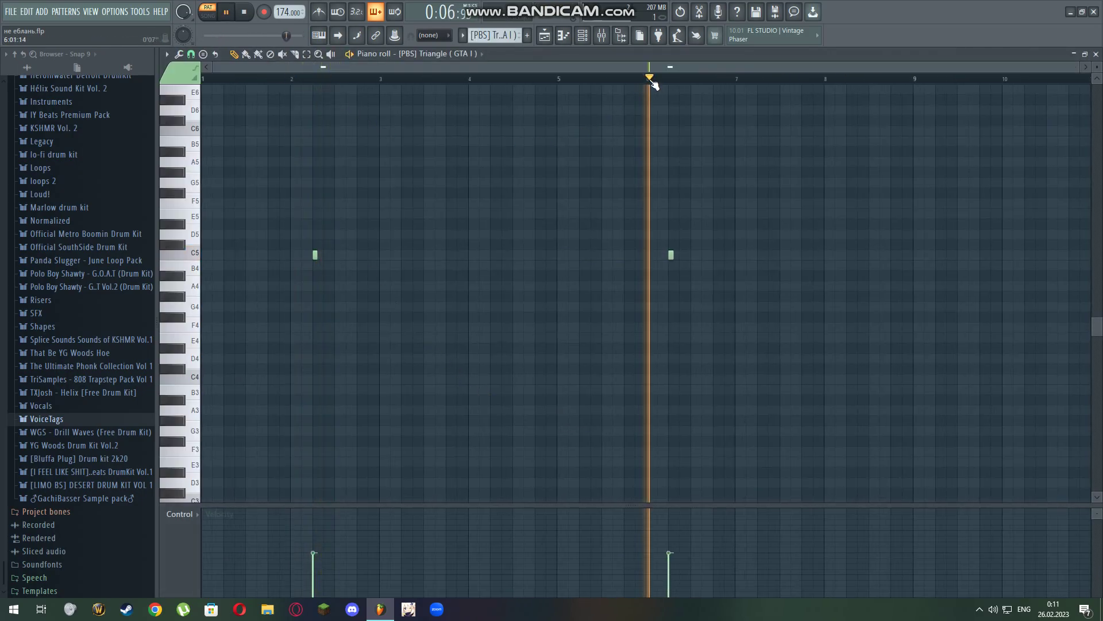
{"action": "key", "text": "space"}
{"action": "key", "text": "Escape"}
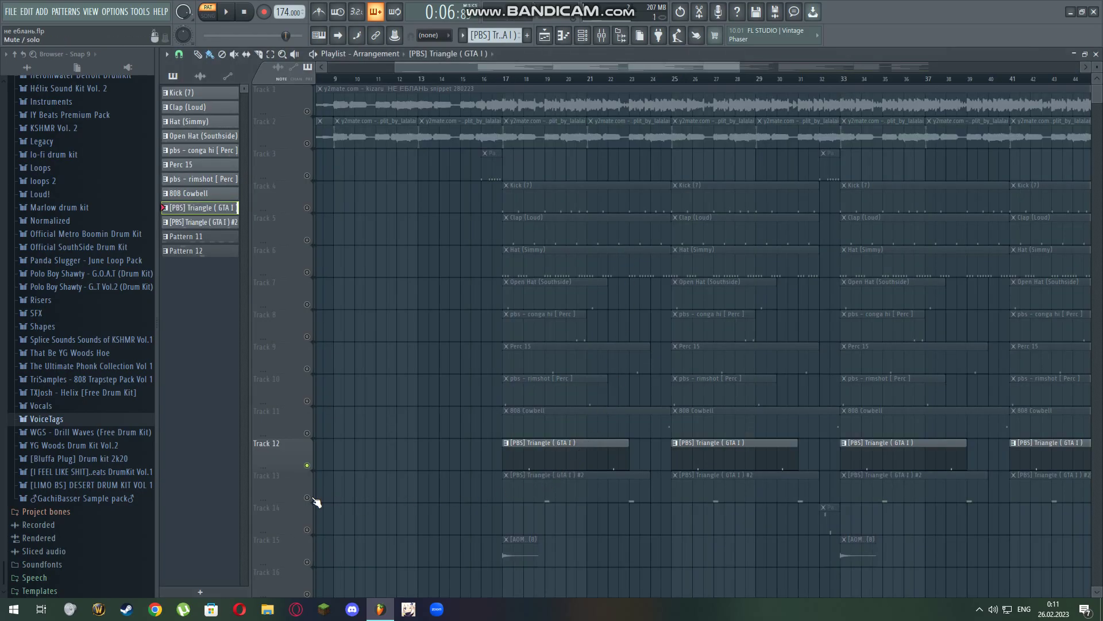
Step: Solo Track 13 and play the first note of the [PBS] Triangle (GTA 1) #2 pattern, starting just before bar 3
{"action": "right_click", "coordinate": [308, 498]}
{"action": "double_click", "coordinate": [537, 485]}
{"action": "left_click", "coordinate": [359, 77]}
{"action": "key", "text": "space"}
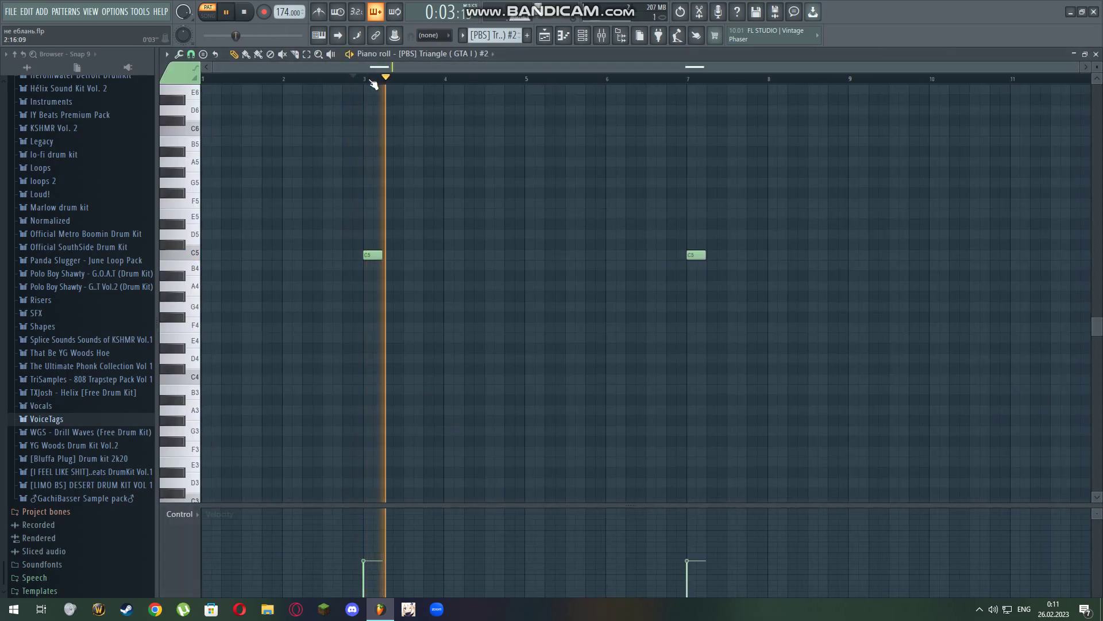
{"action": "key", "text": "space"}
{"action": "key", "text": "Escape"}
Step: Solo Track 15 and play its Angel Crash (8) clip from bar 17 in song mode
{"action": "scroll", "coordinate": [490, 541], "scroll_direction": "down", "scroll_amount": 4}
{"action": "right_click", "coordinate": [308, 401]}
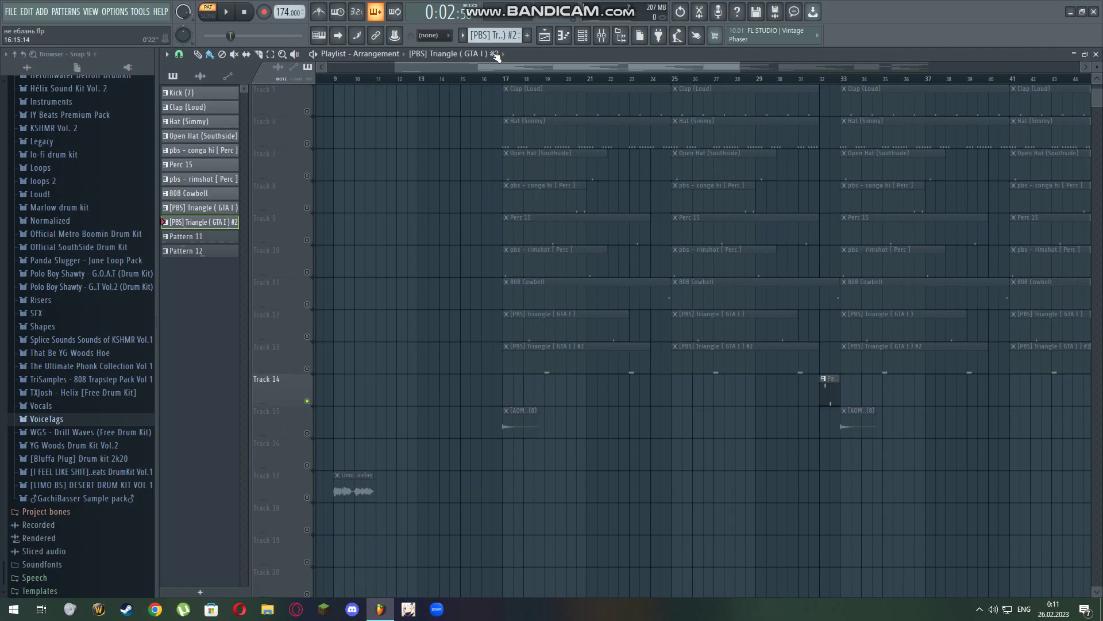
{"action": "right_click", "coordinate": [307, 434]}
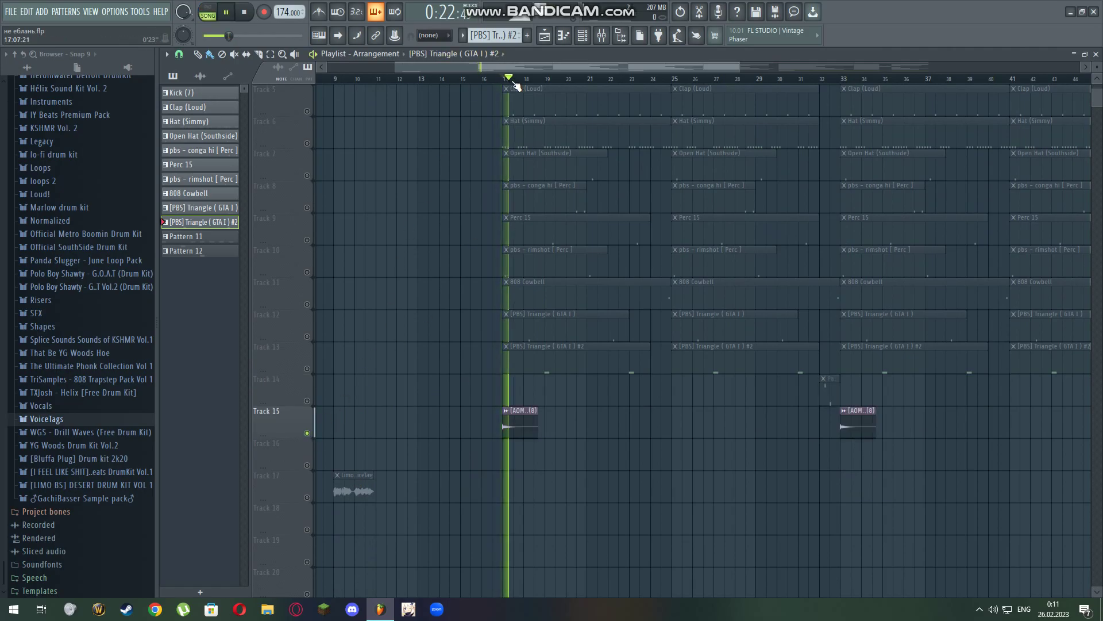
Step: Audition the soloed Track 14 clip, opening Pattern 12 in the piano roll to view its rshot percussion notes
{"action": "scroll", "coordinate": [439, 239], "scroll_direction": "down", "scroll_amount": 3}
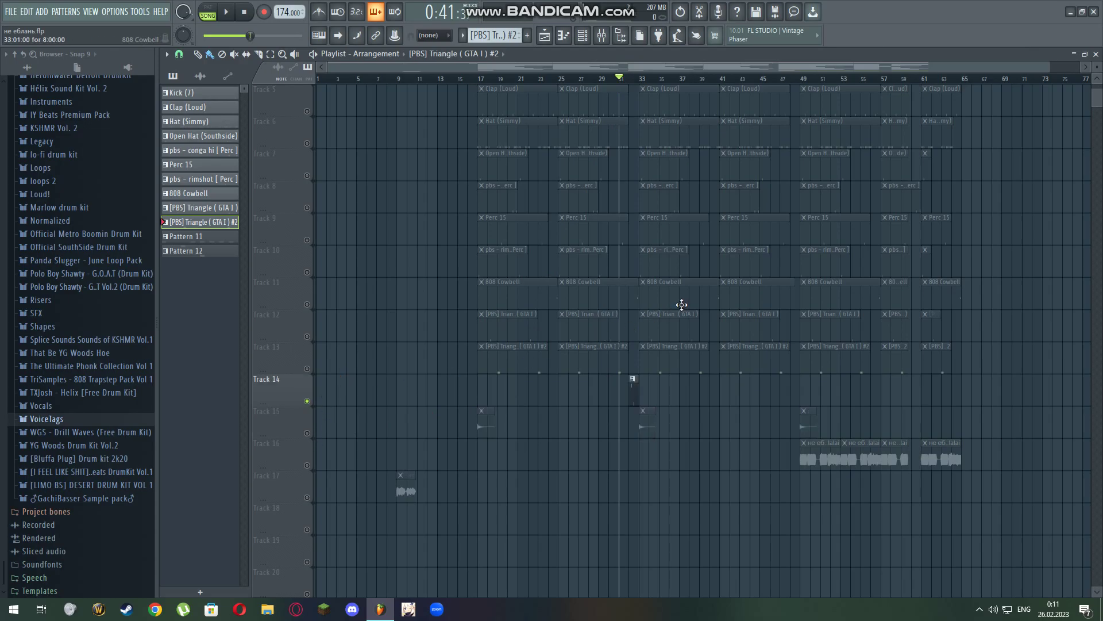
{"action": "scroll", "coordinate": [669, 307], "scroll_direction": "up", "scroll_amount": 4}
{"action": "key", "text": "space"}
{"action": "double_click", "coordinate": [517, 398]}
{"action": "scroll", "coordinate": [449, 281], "scroll_direction": "up", "scroll_amount": 2}
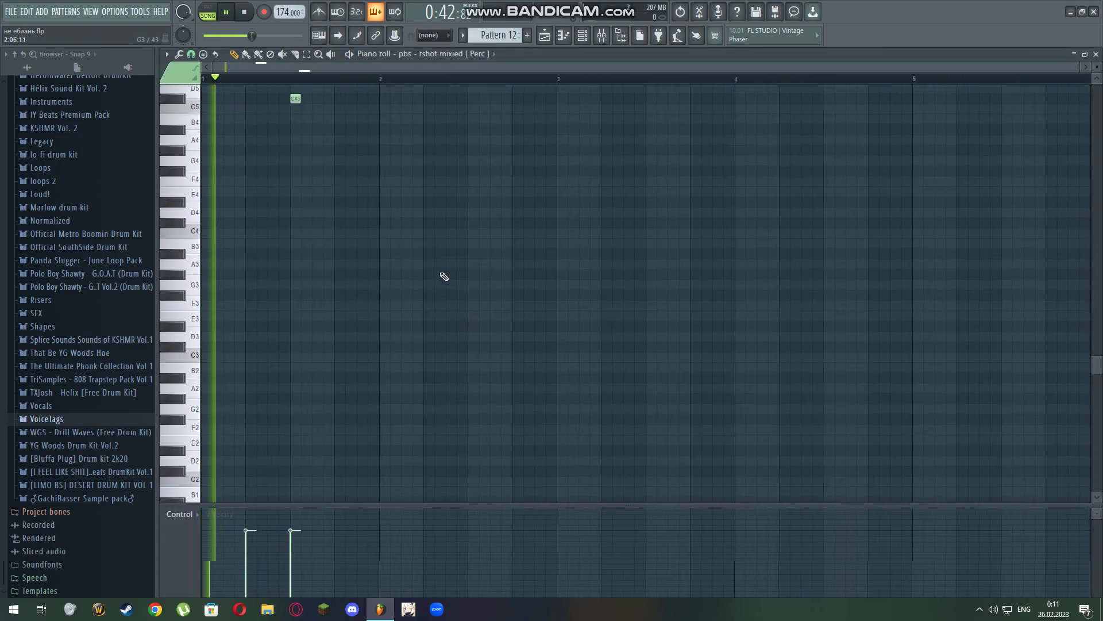
{"action": "scroll", "coordinate": [445, 276], "scroll_direction": "up", "scroll_amount": 3}
{"action": "key", "text": "space"}
{"action": "key", "text": "F5"}
{"action": "scroll", "coordinate": [515, 330], "scroll_direction": "down", "scroll_amount": 4}
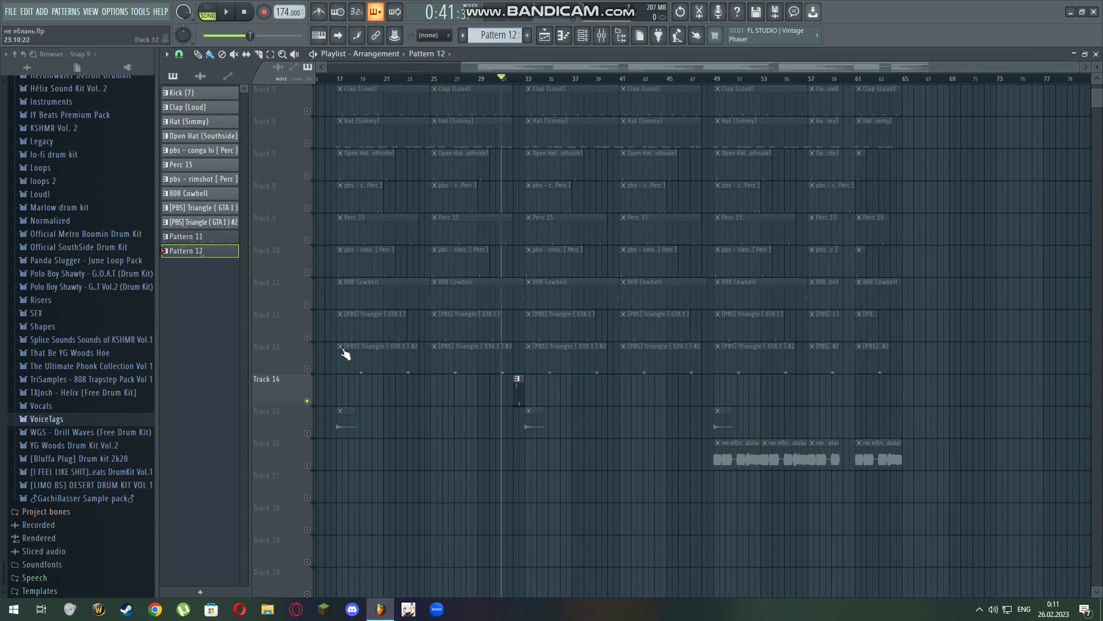
Step: Turn off solo on Track 14 and solo the voice tag track, Track 17
{"action": "right_click", "coordinate": [309, 401]}
{"action": "scroll", "coordinate": [749, 414], "scroll_direction": "down", "scroll_amount": 5}
{"action": "right_click", "coordinate": [308, 337]}
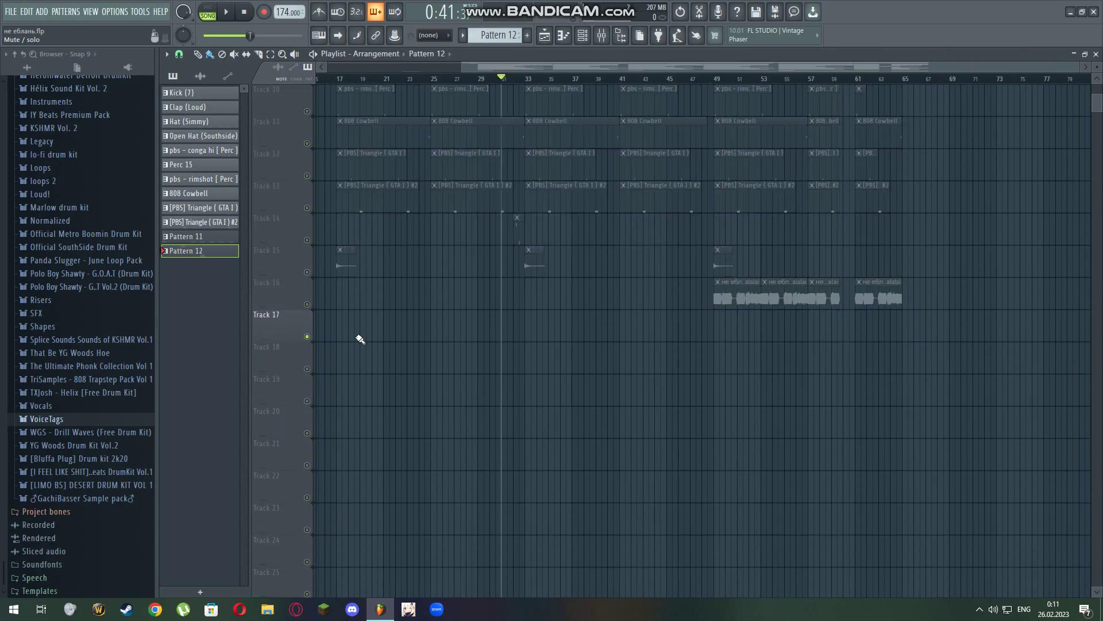
Step: Solo Track 16 and play its bass audio clips from bar 49
{"action": "scroll", "coordinate": [747, 135], "scroll_direction": "up", "scroll_amount": 4}
{"action": "right_click", "coordinate": [307, 304]}
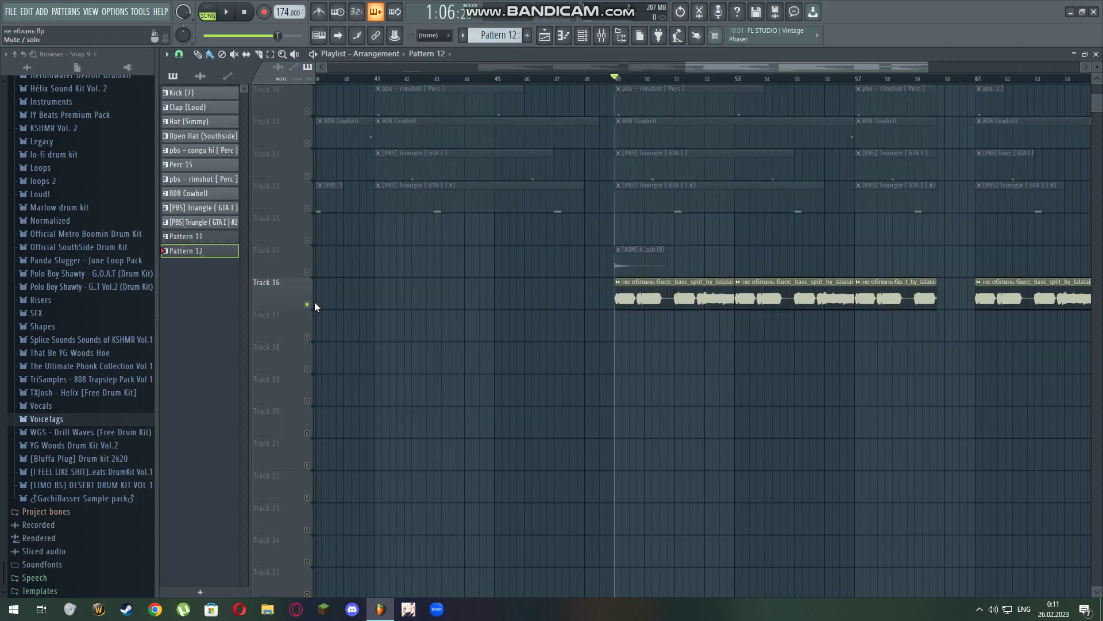
{"action": "key", "text": "space"}
{"action": "scroll", "coordinate": [534, 264], "scroll_direction": "down", "scroll_amount": 2}
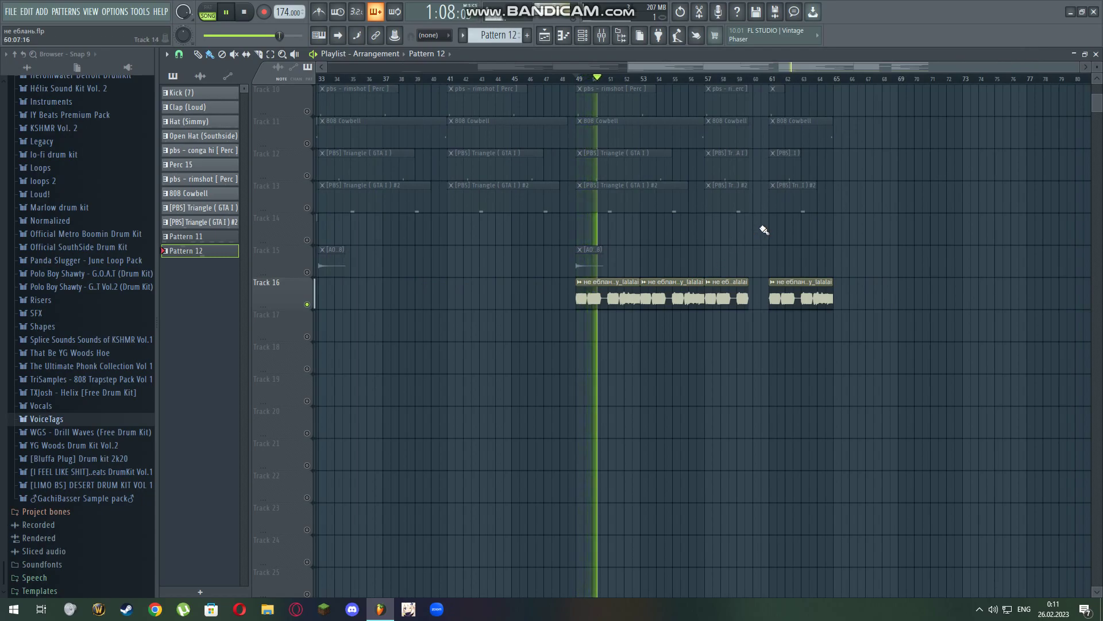
{"action": "scroll", "coordinate": [773, 231], "scroll_direction": "up", "scroll_amount": 1}
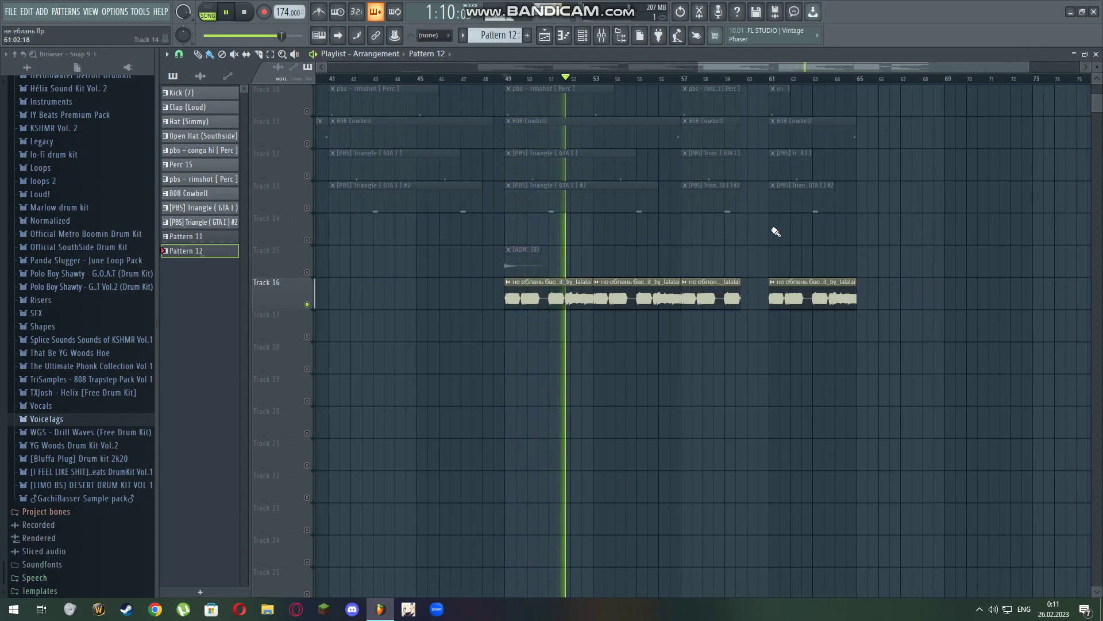
{"action": "key", "text": "space"}
Step: Restore all tracks from solo, keep the reference audio on Track 1 muted, and reset playback to the song's start
{"action": "scroll", "coordinate": [773, 231], "scroll_direction": "down", "scroll_amount": 3}
{"action": "scroll", "coordinate": [581, 212], "scroll_direction": "up", "scroll_amount": 4}
{"action": "right_click", "coordinate": [308, 112]}
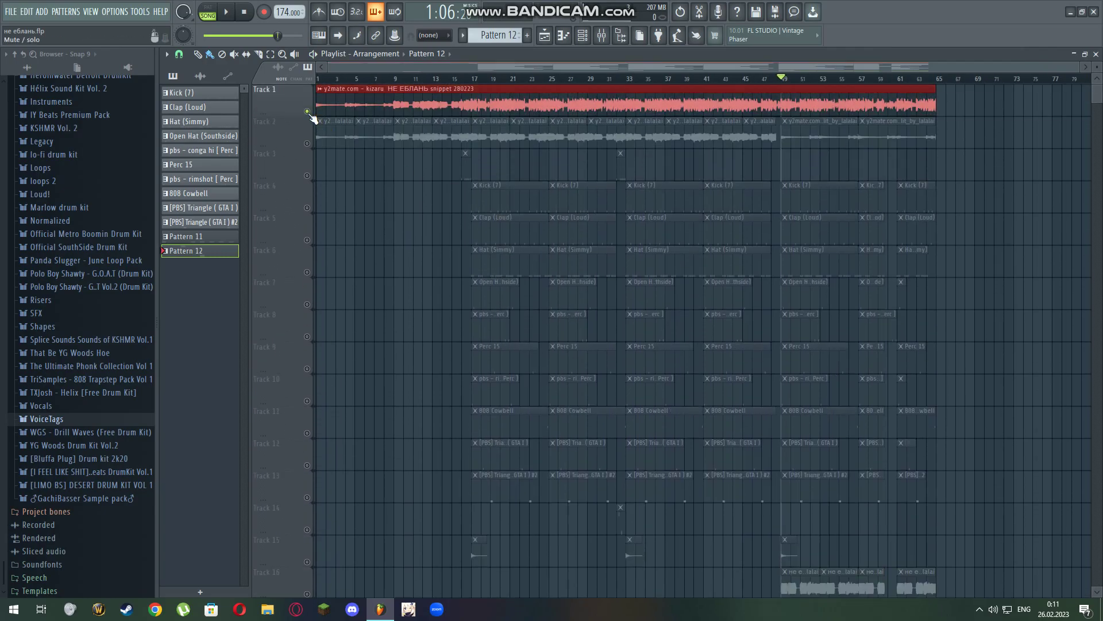
{"action": "right_click", "coordinate": [307, 112]}
{"action": "left_click", "coordinate": [307, 112]}
{"action": "left_click", "coordinate": [244, 11]}
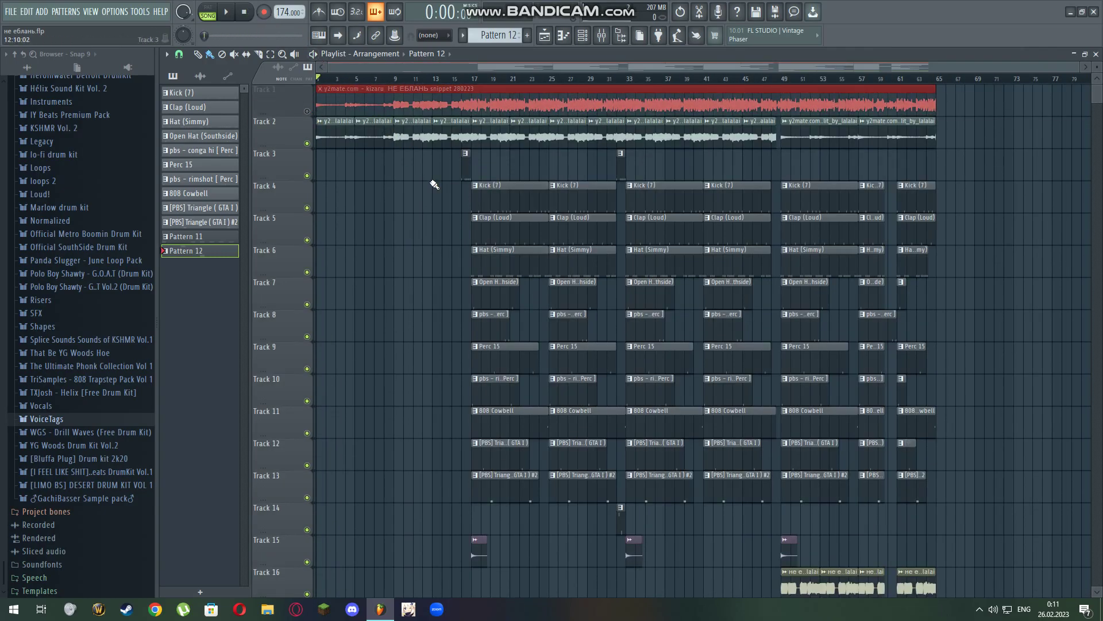